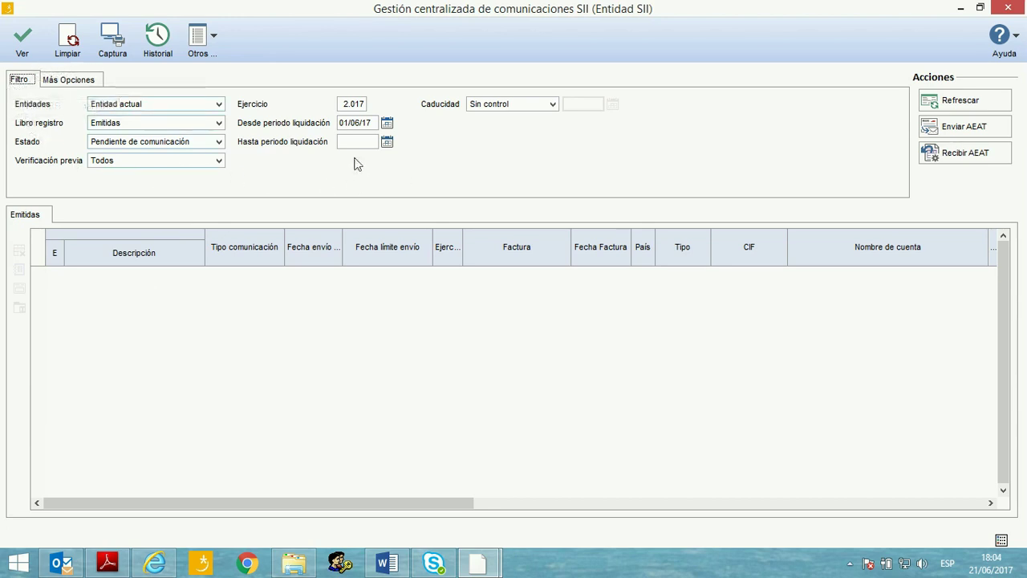
Review the extra options tab and the filter choices for register book, status, prior verification, fiscal year and settlement period start.
left_click(67, 83)
left_click(21, 79)
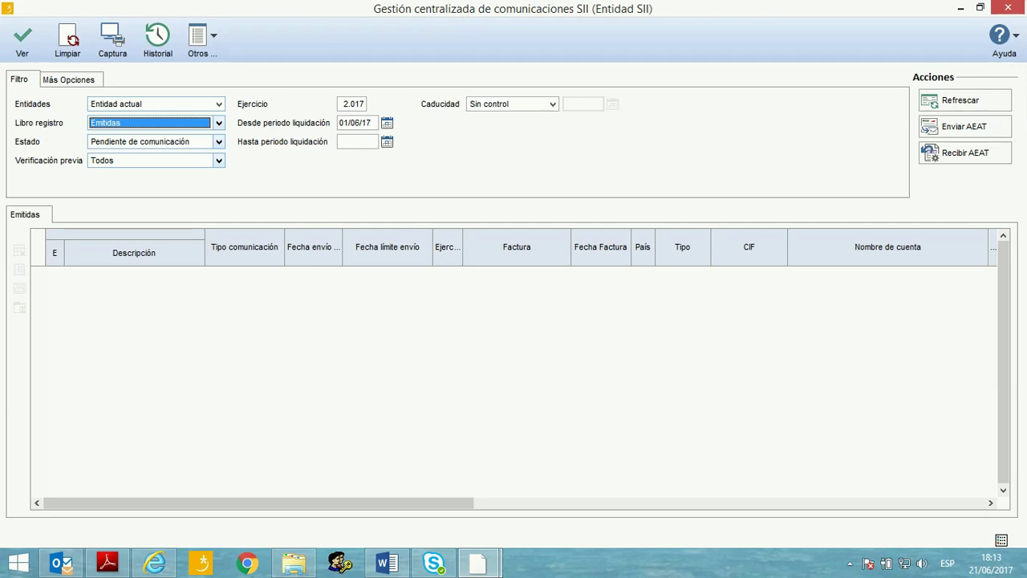
left_click(218, 123)
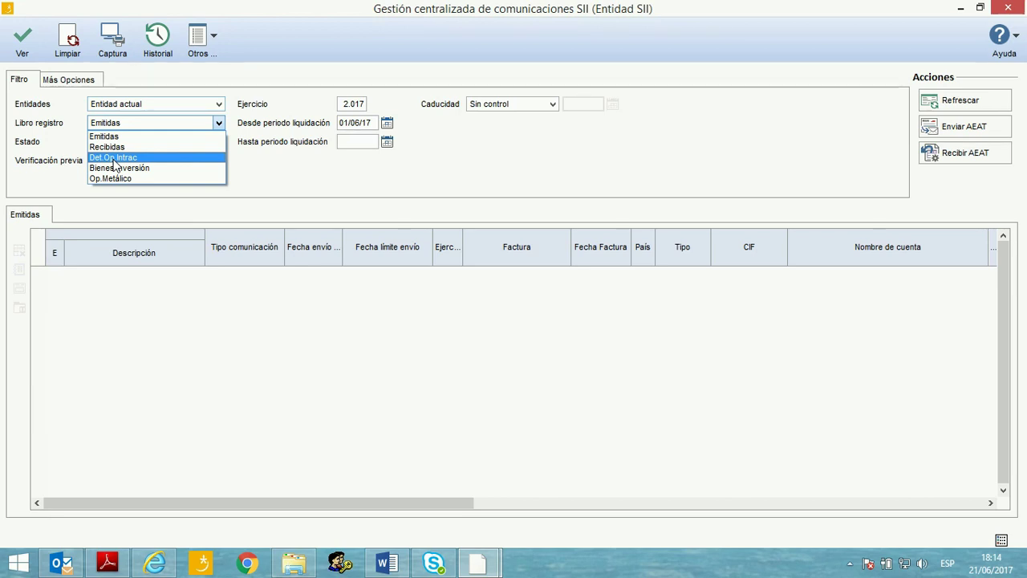
key("Down")
key("Down")
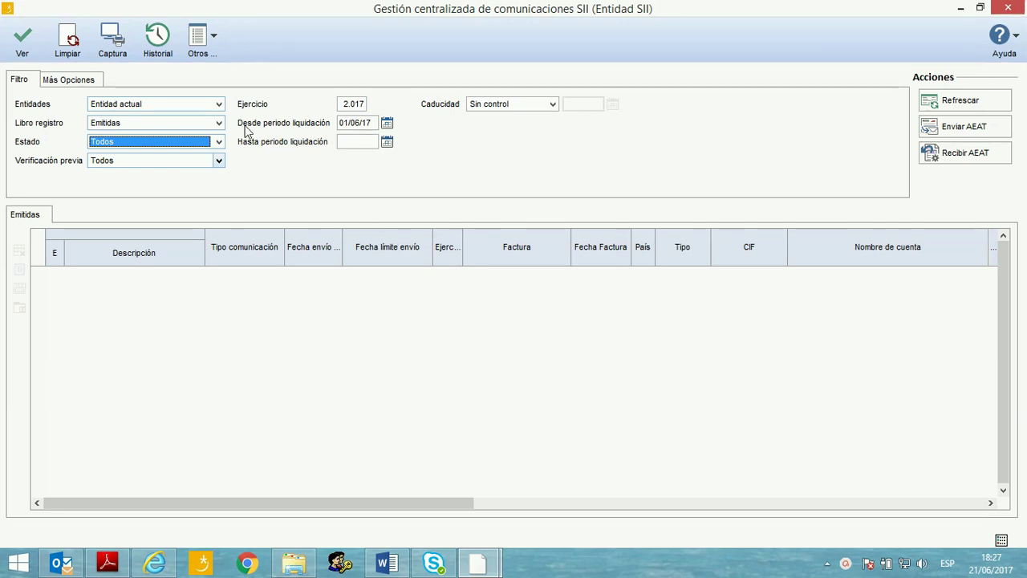
left_click(219, 143)
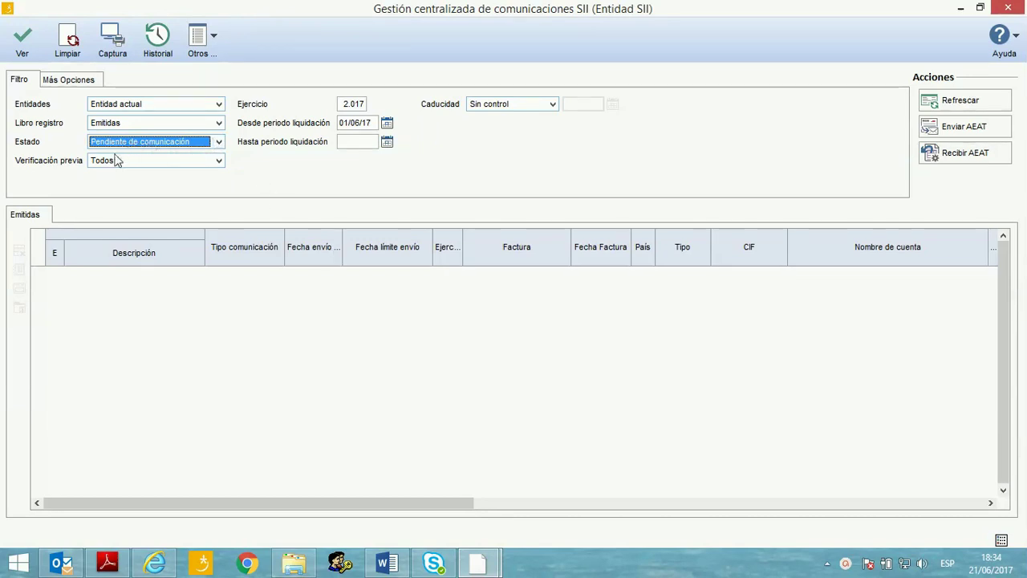
left_click(172, 165)
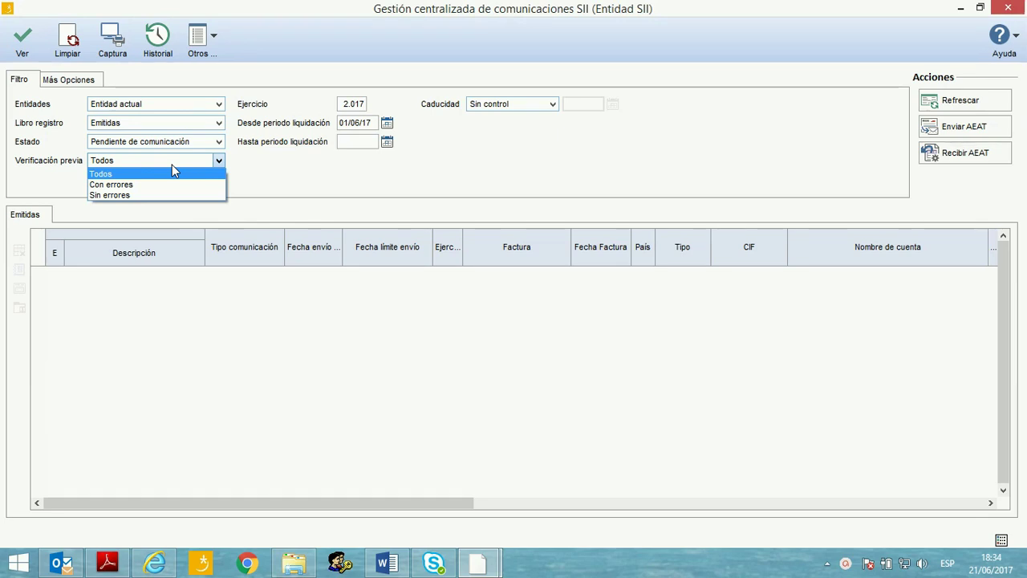
left_click(245, 174)
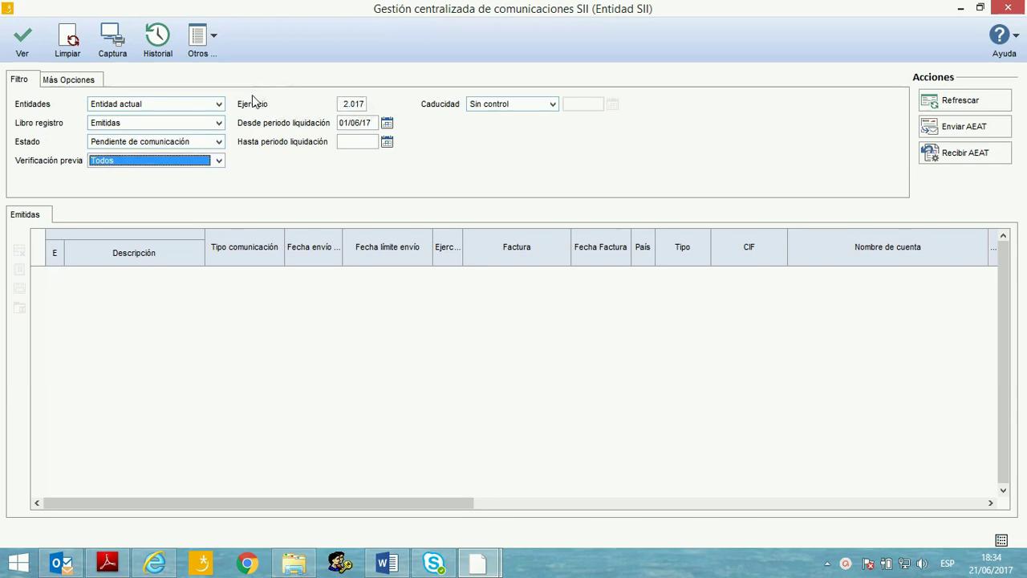
left_click(346, 103)
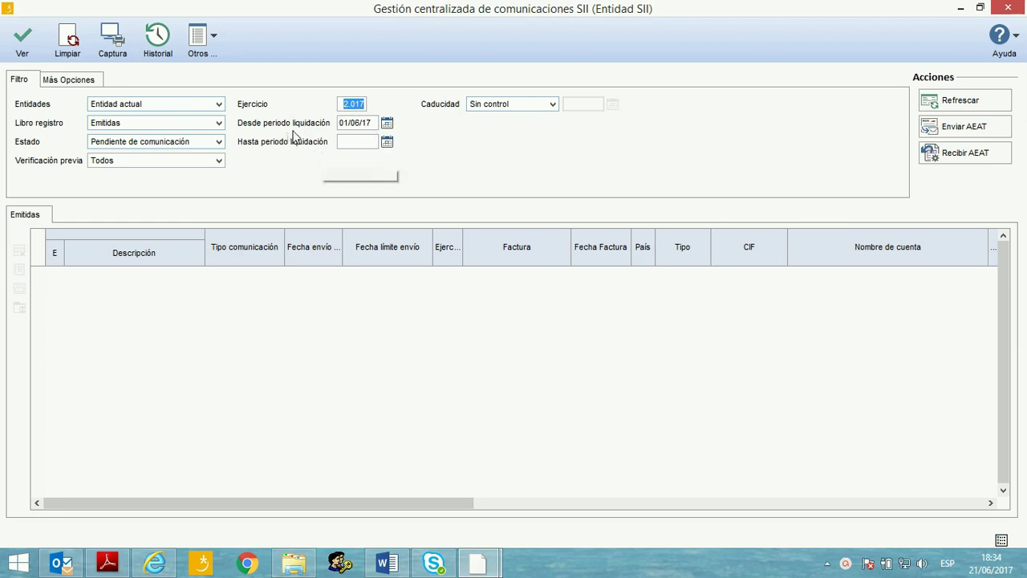
left_click(347, 121)
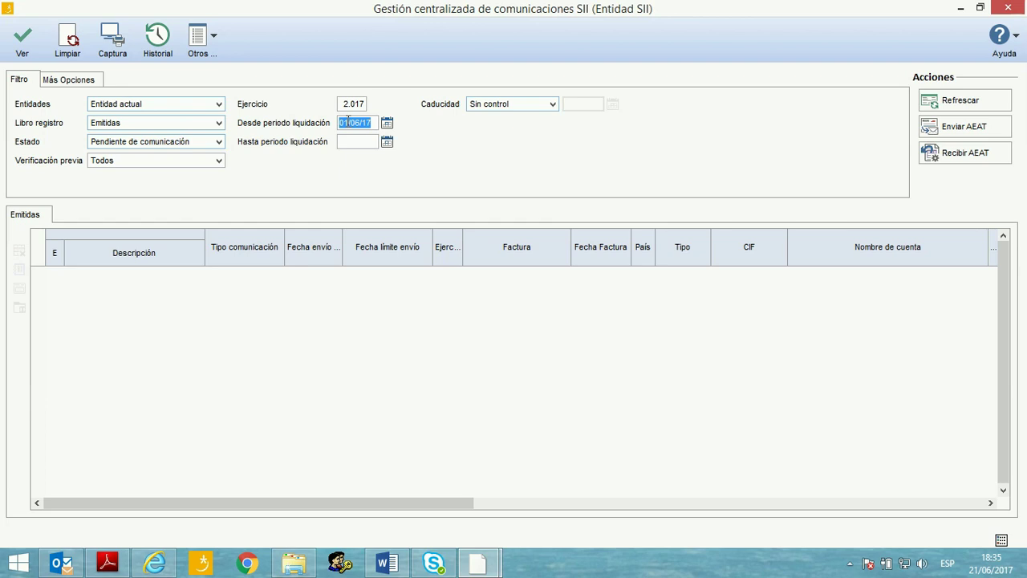
left_click(347, 121)
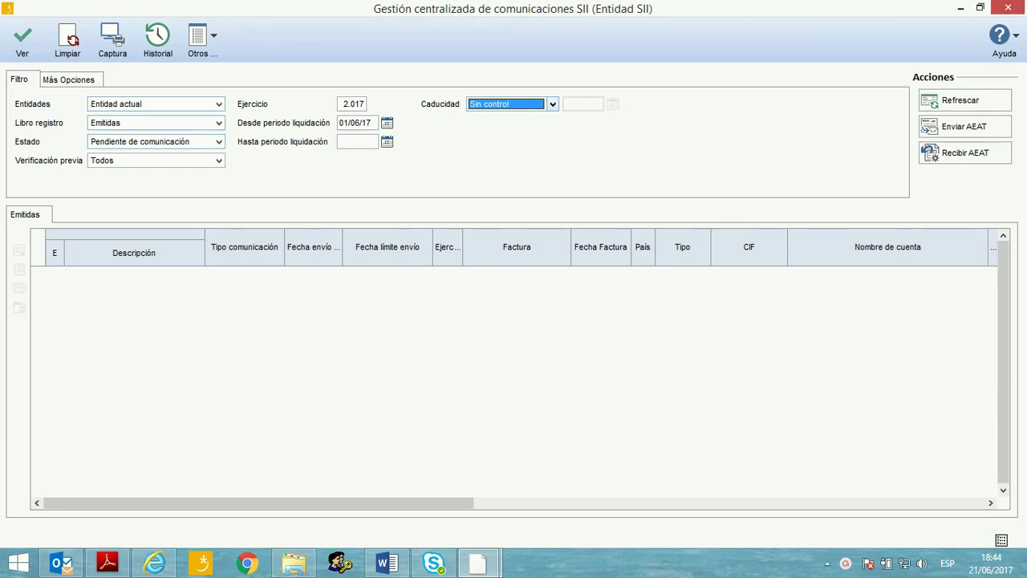
Try the A Fecha option in the Caducidad filter and reopen its choices.
left_click(553, 105)
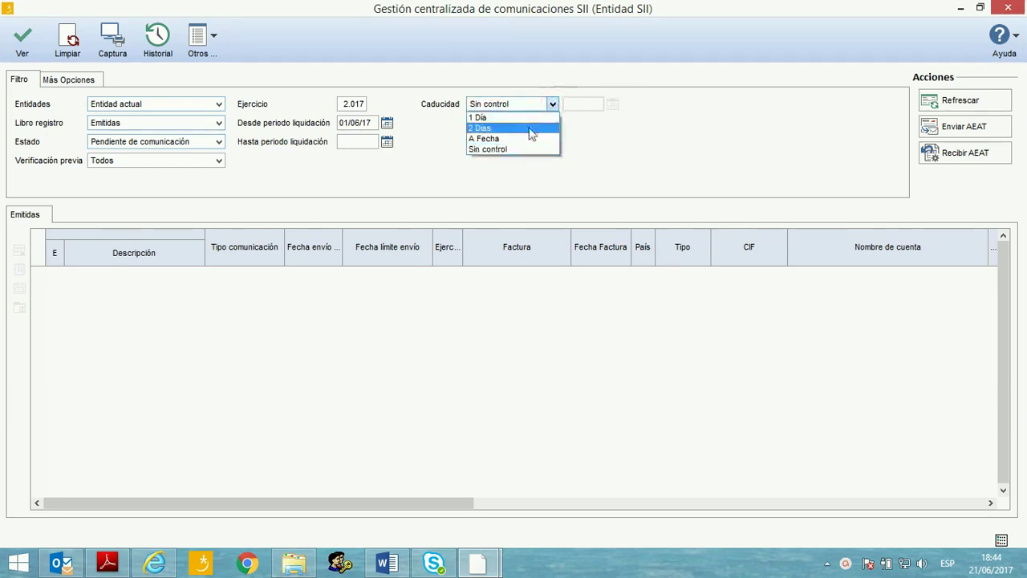
left_click(509, 139)
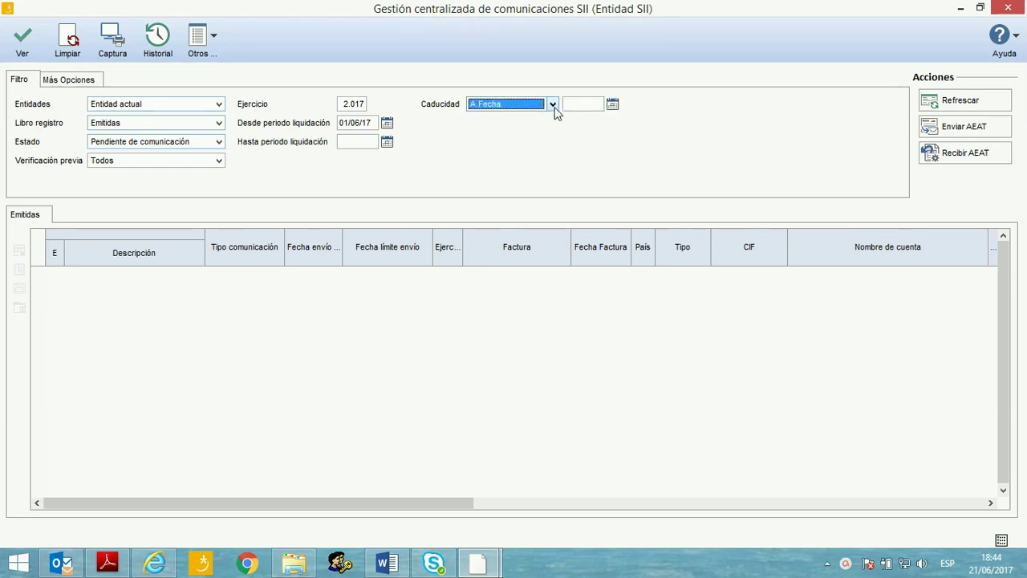
left_click(553, 110)
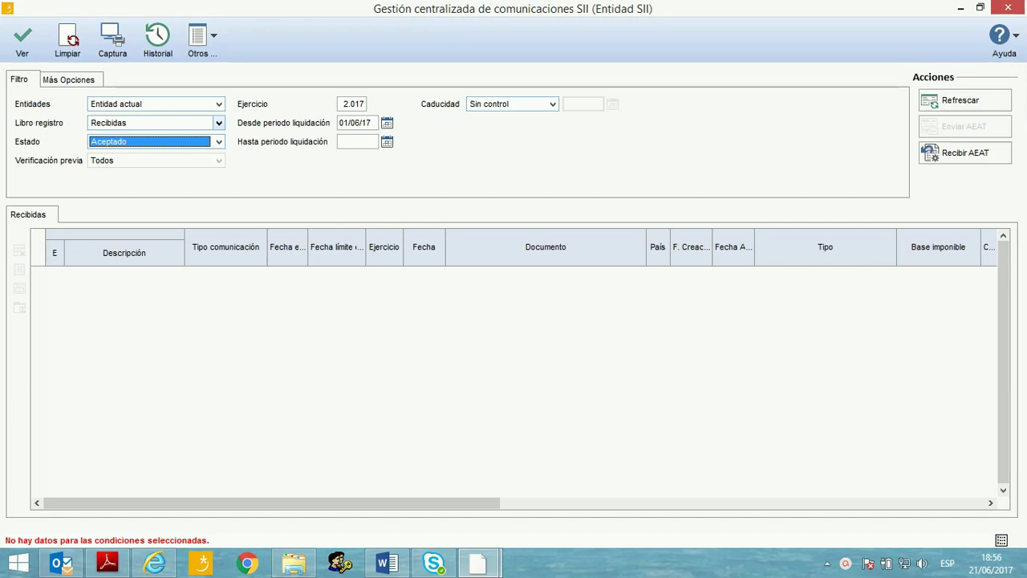
Filter the Emitidas register book by the status Pendiente de comunicación.
left_click(219, 124)
left_click(153, 136)
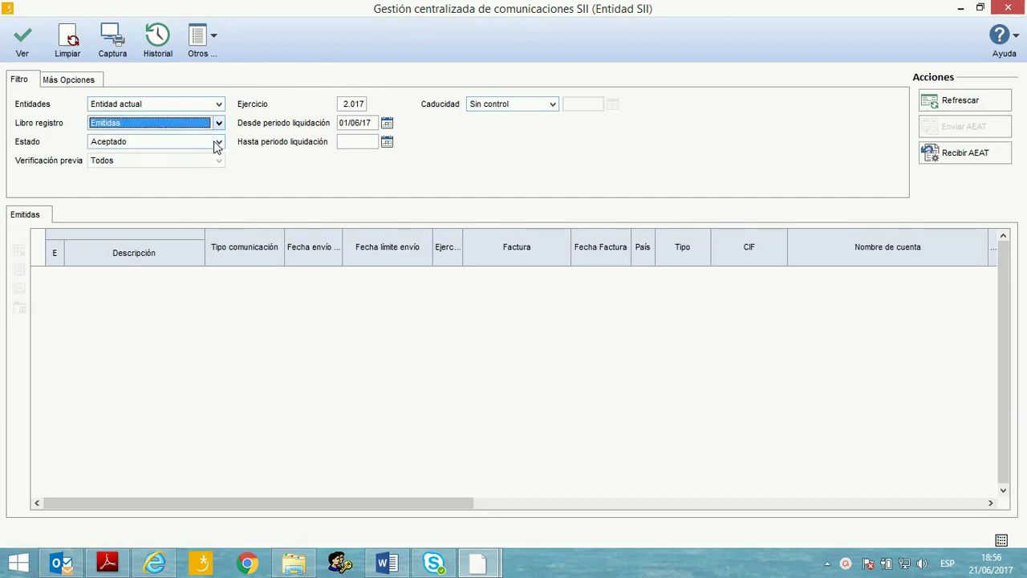
left_click(218, 143)
left_click(185, 160)
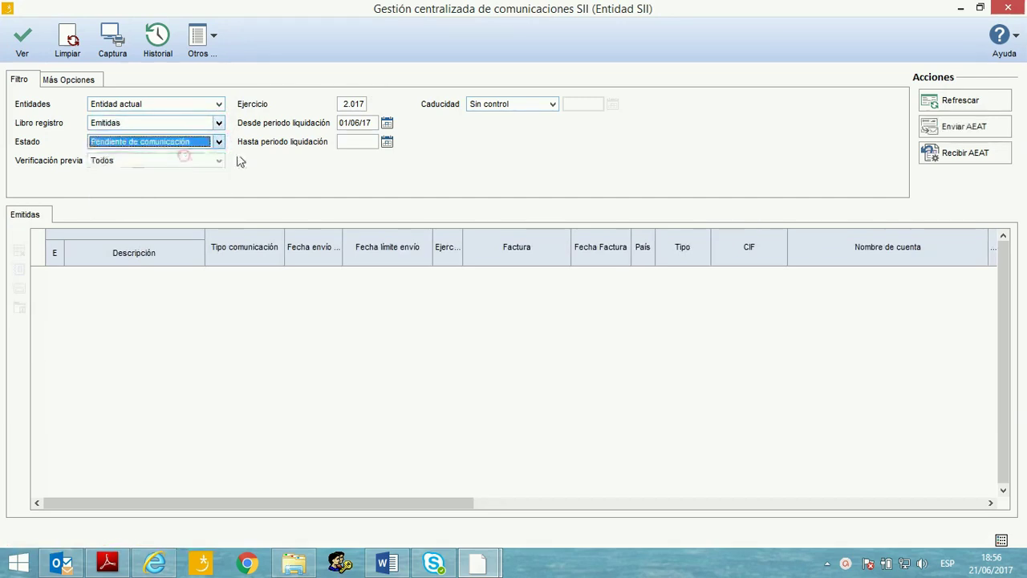
Set the settlement period from 05/05/17 to 30/05/17 and list the matching issued invoices.
left_click(347, 125)
type("05")
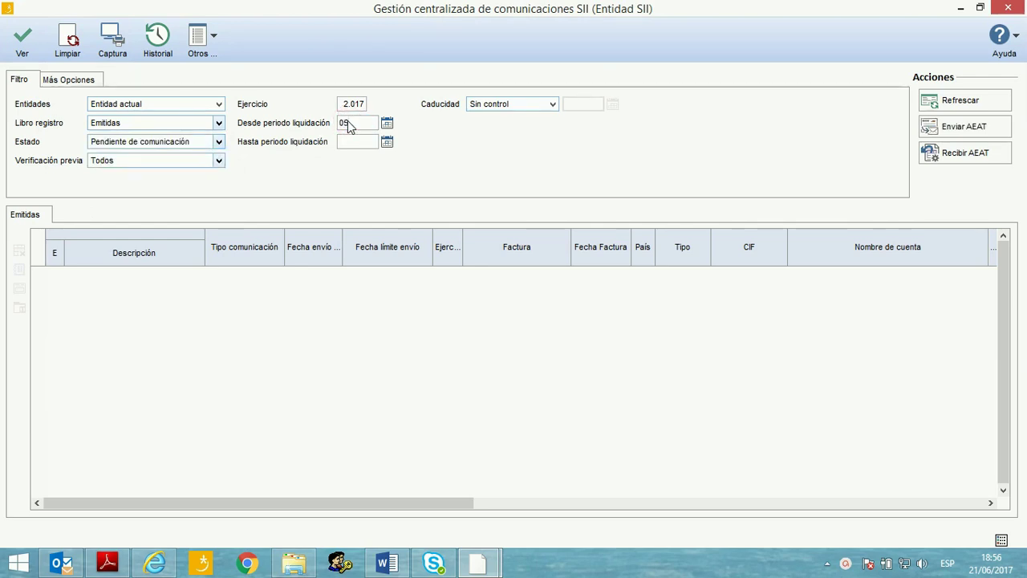
type("17")
key("Tab")
type("300517")
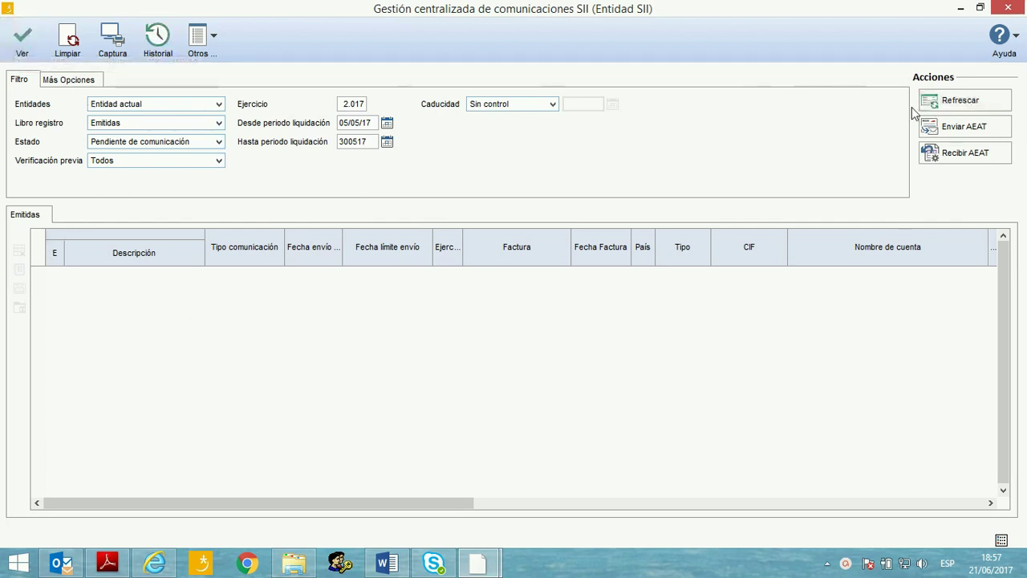
left_click(24, 49)
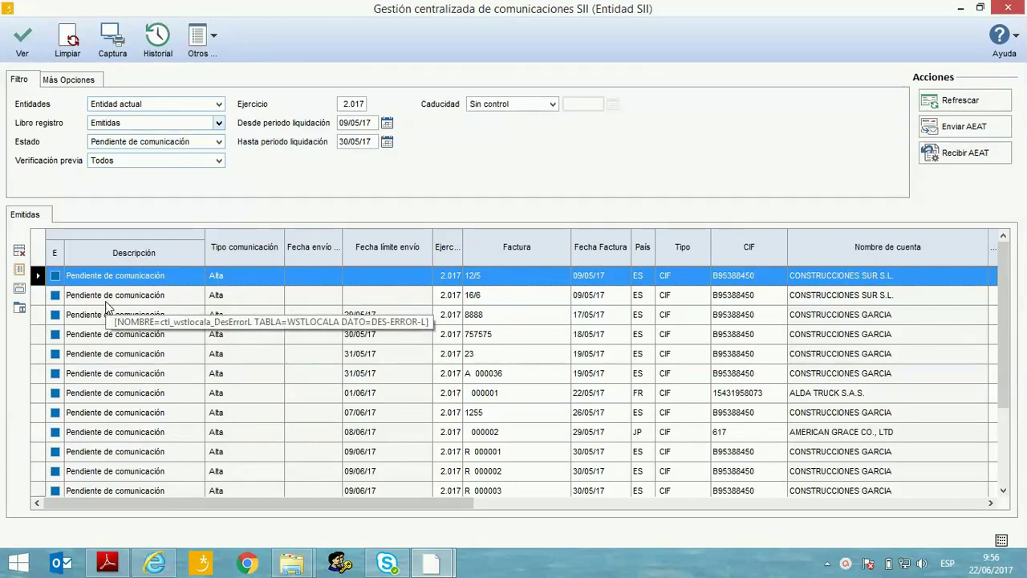
Check the legend of status colours and examine all the columns of the pending issued invoices.
left_click(1002, 540)
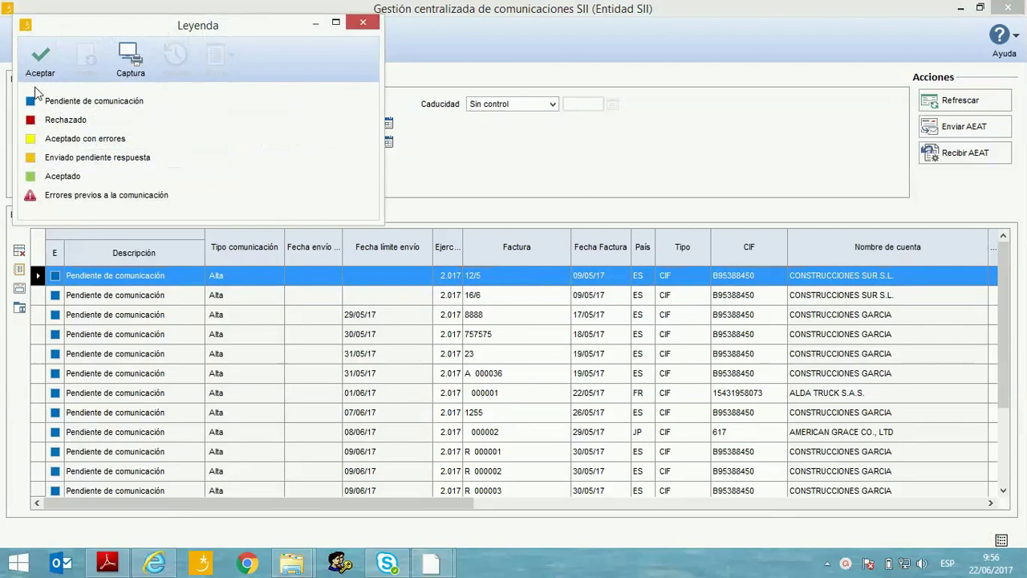
left_click(358, 24)
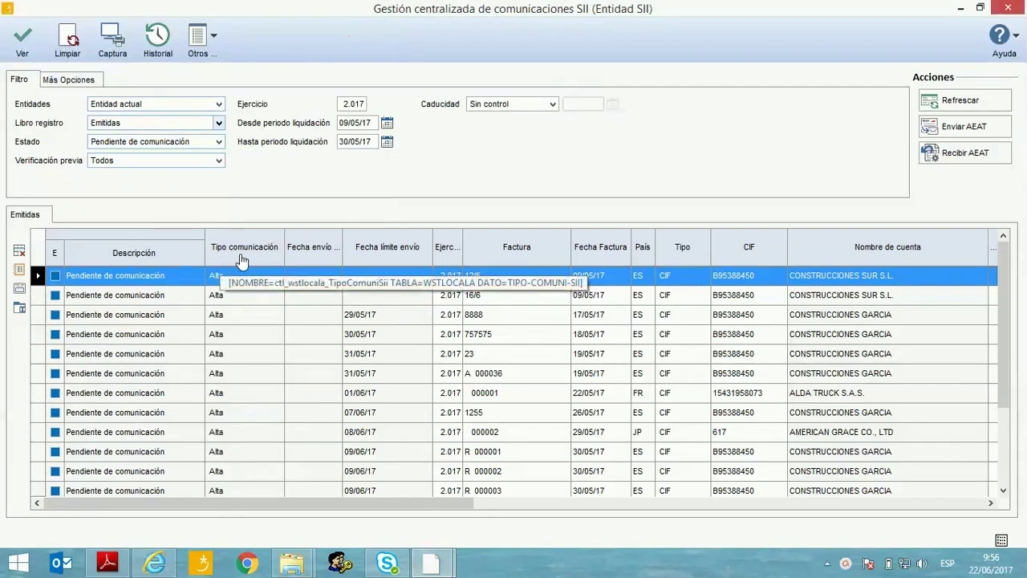
left_click_drag(165, 511, 120, 509)
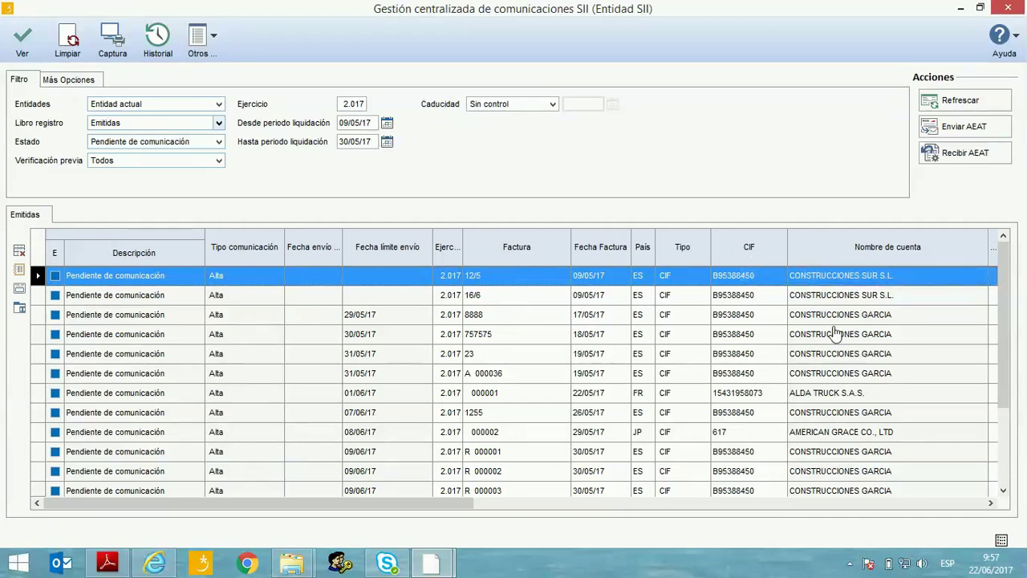
left_click_drag(390, 502, 567, 505)
left_click_drag(586, 504, 658, 504)
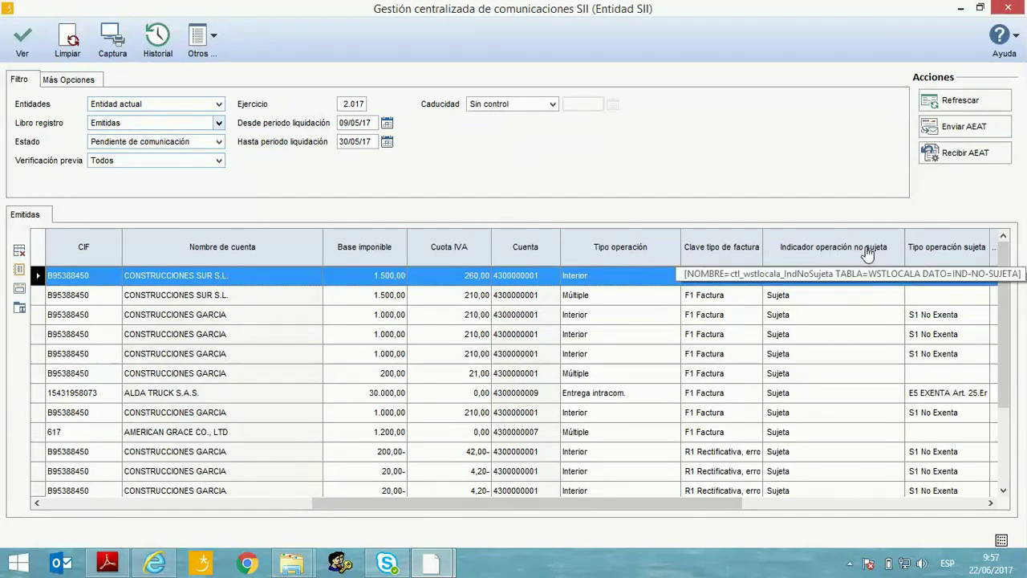
left_click_drag(616, 509, 814, 495)
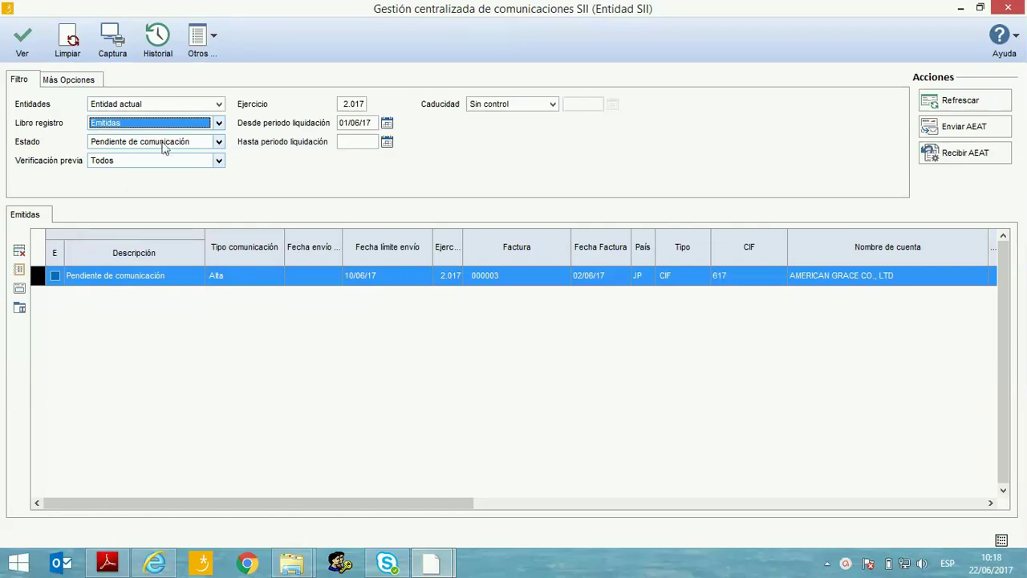
Set the Estado filter to Todos while keeping the Emitidas register book.
left_click(218, 125)
left_click(219, 126)
left_click(218, 142)
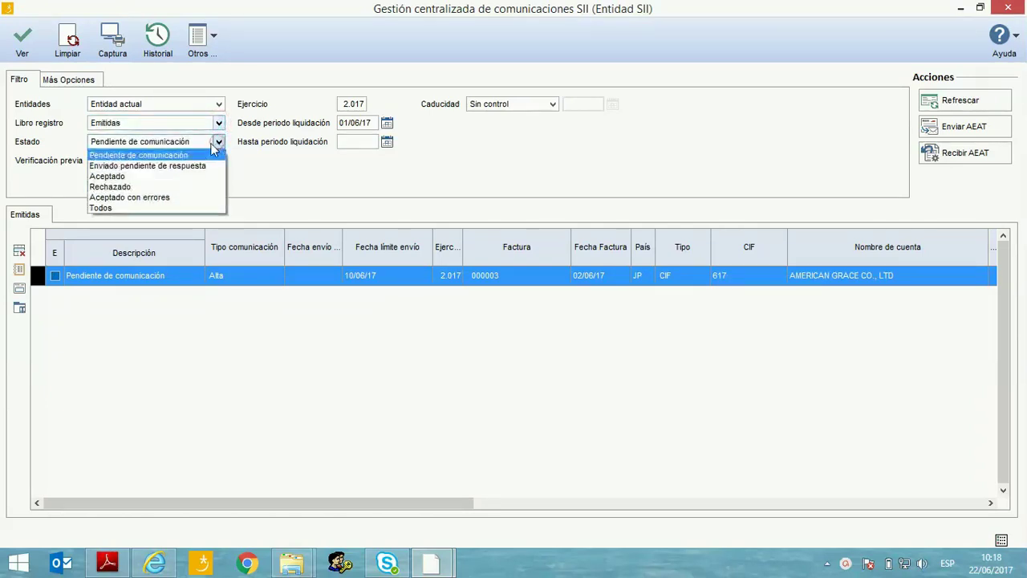
left_click(130, 209)
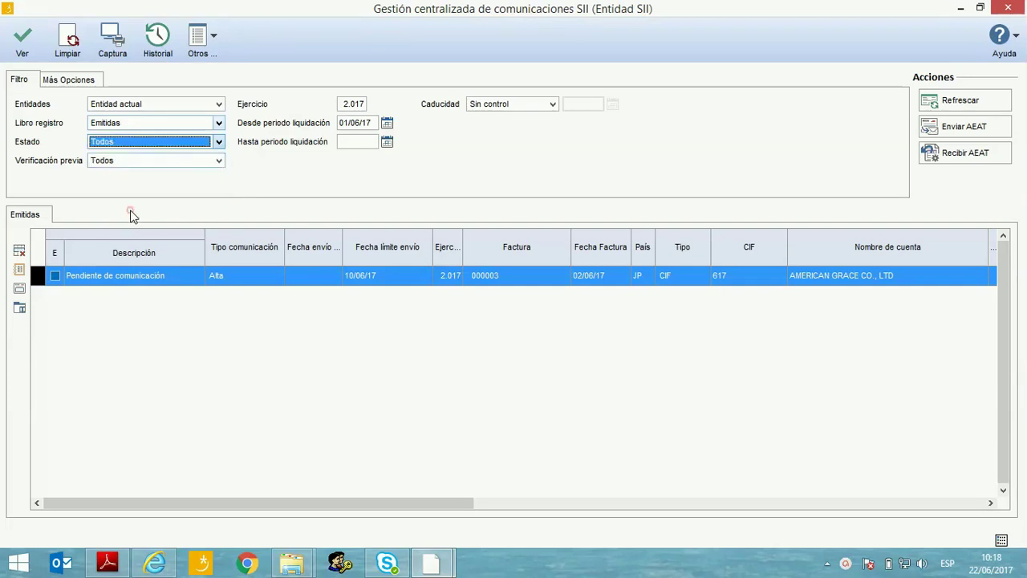
Set the settlement period start to 01/05/17 and list the issued invoices of every status.
left_click(348, 124)
type("01")
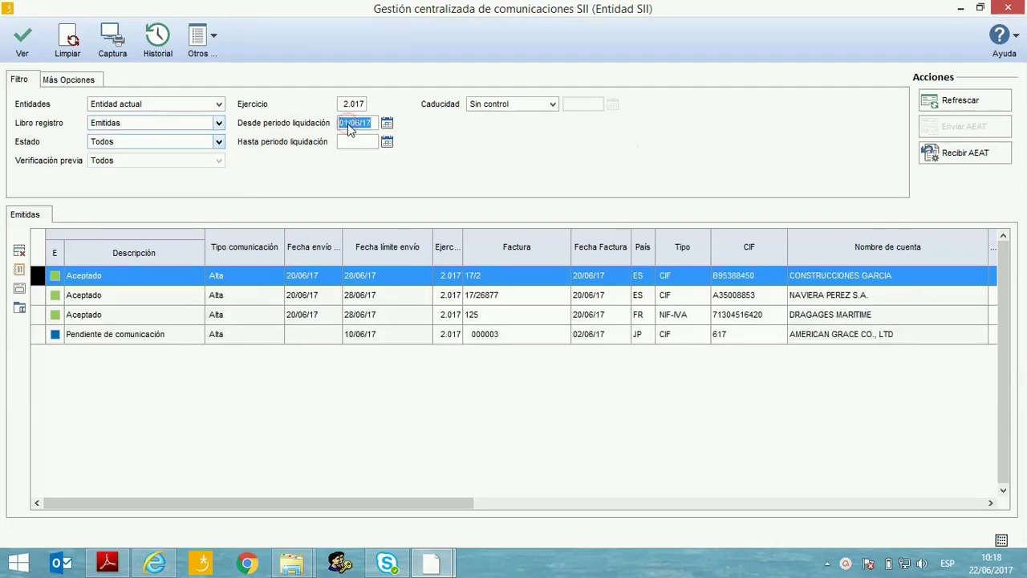
type("/0")
key("Tab")
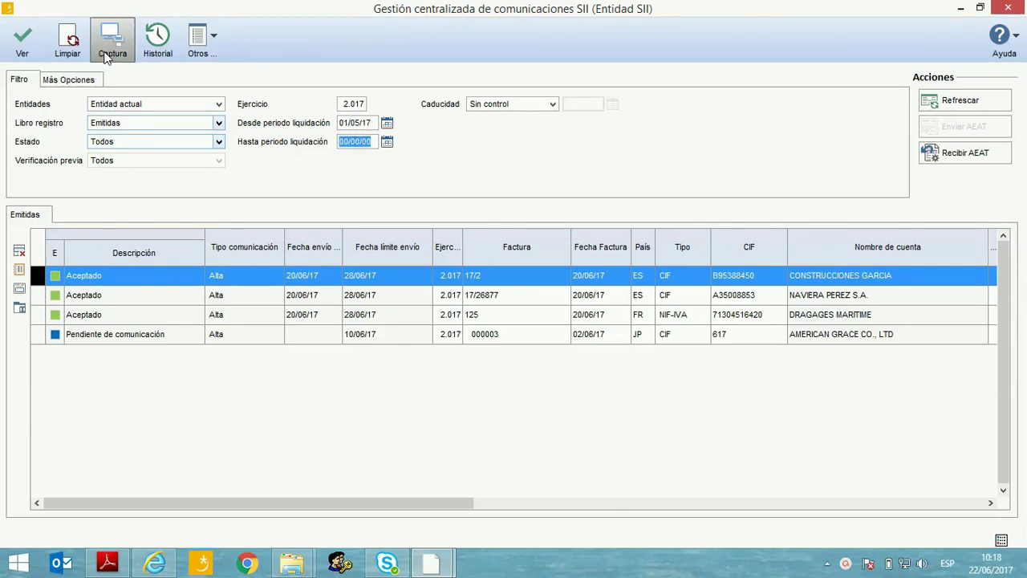
left_click(32, 48)
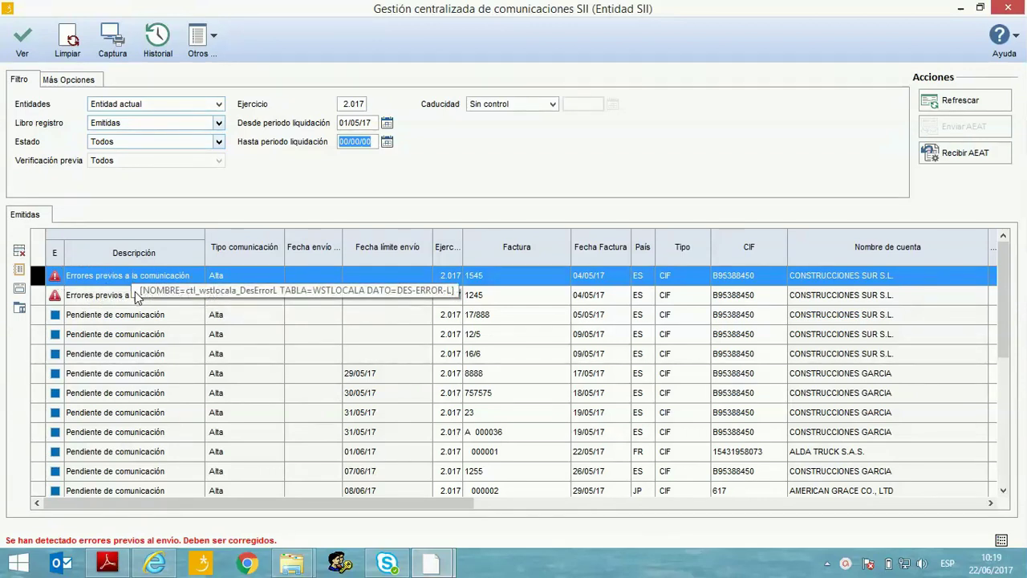
Review the communication statuses throughout the list of issued invoices.
left_click(126, 336)
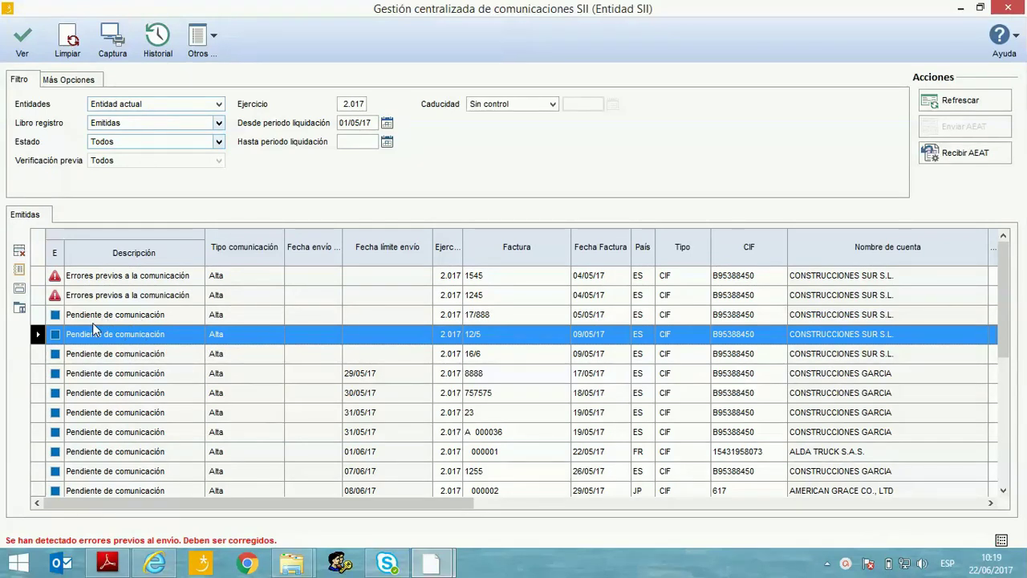
scroll(142, 325, "down", 5)
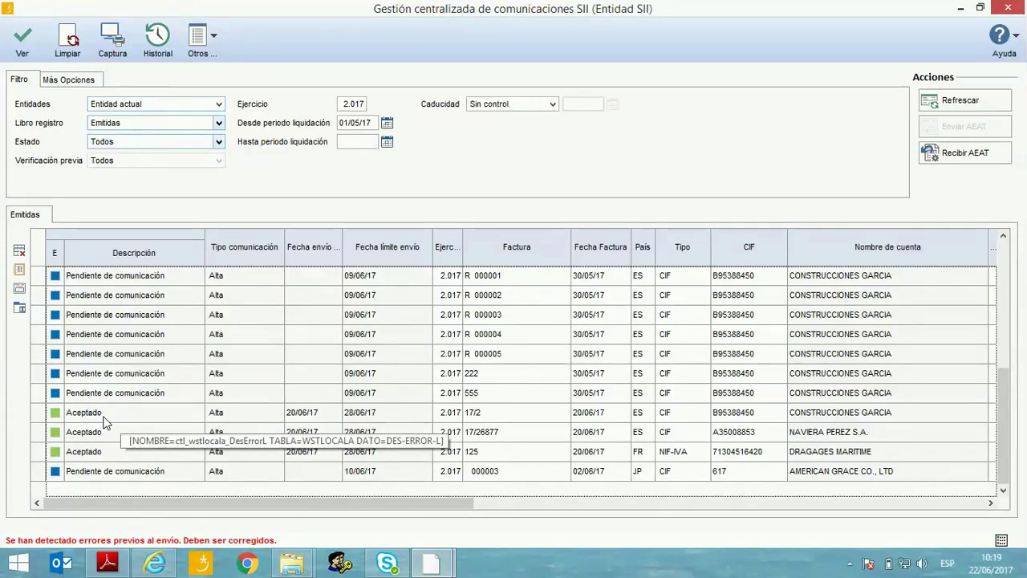
scroll(104, 423, "up", 1)
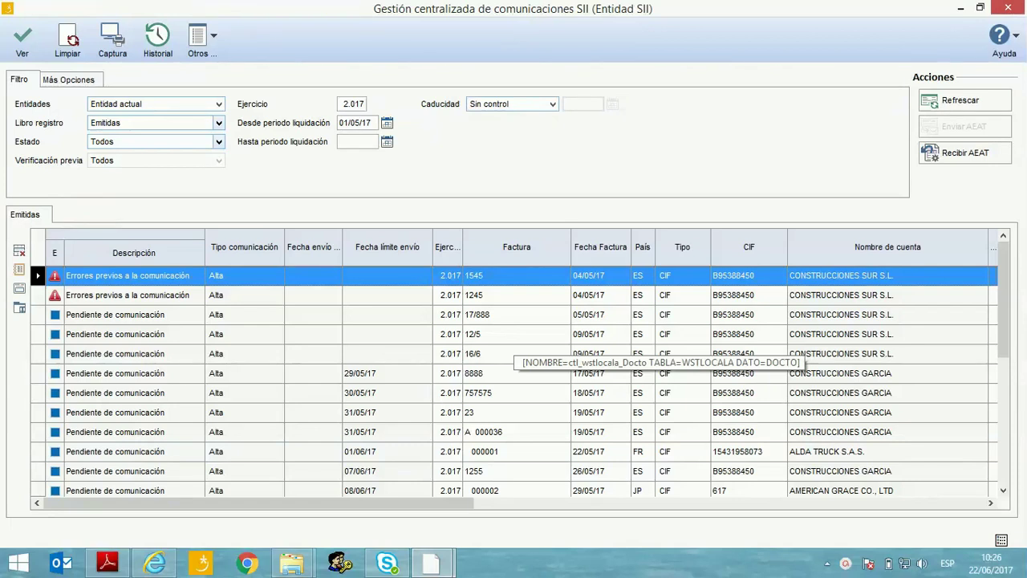
View the VAT extract and the accounting entry of the first invoice with prior errors, closing each one.
left_click(20, 291)
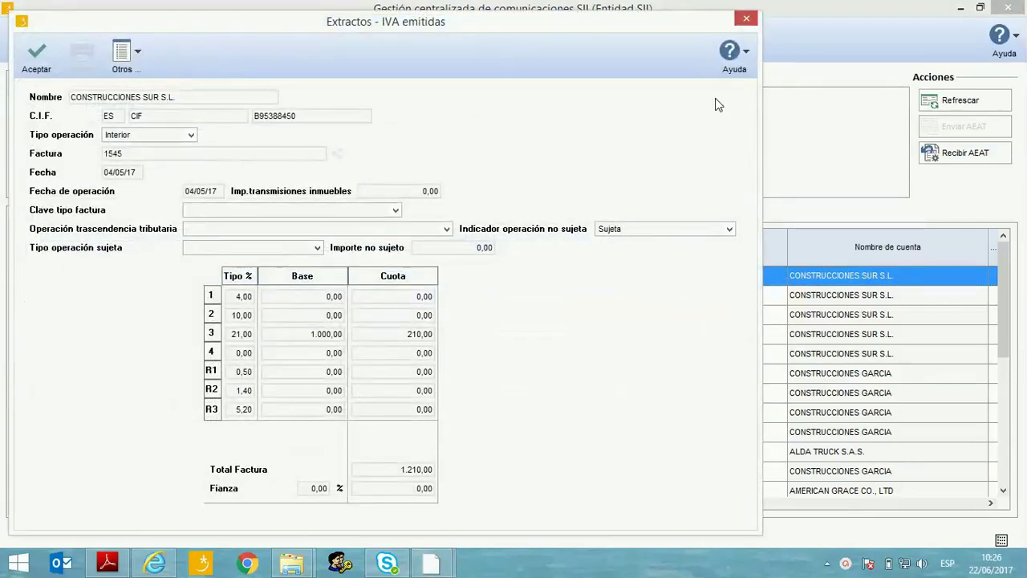
left_click(741, 22)
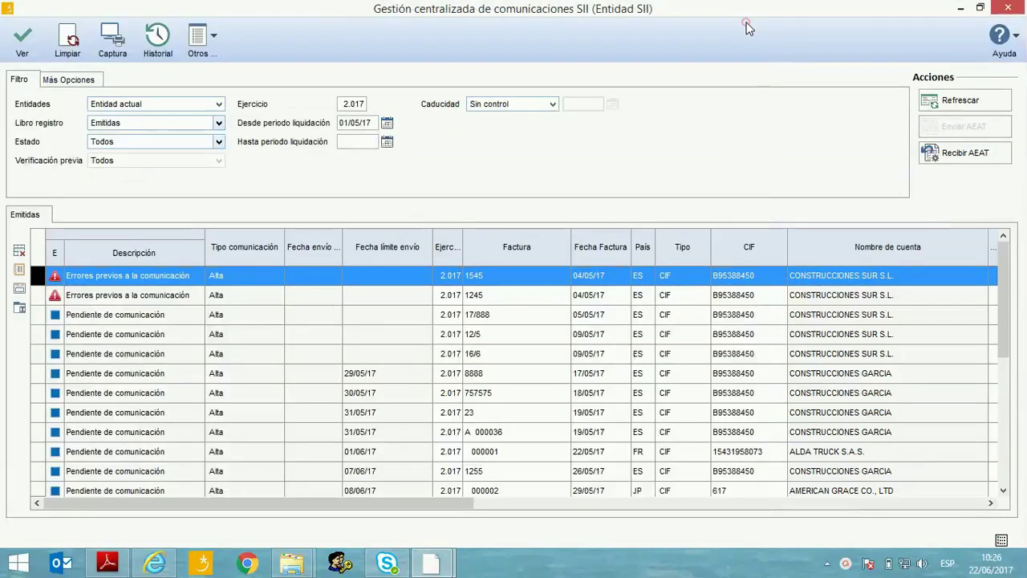
left_click(19, 270)
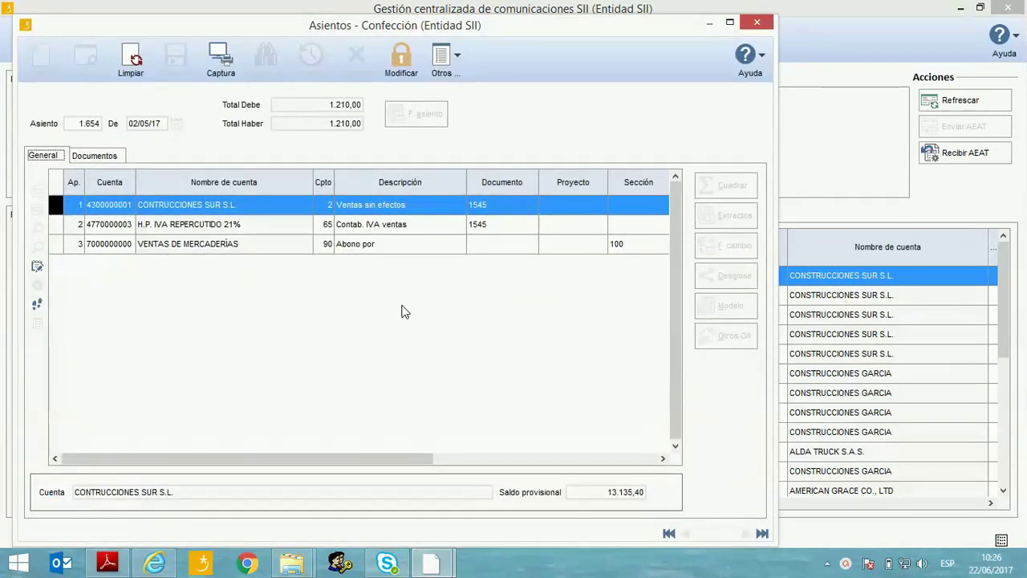
left_click(758, 27)
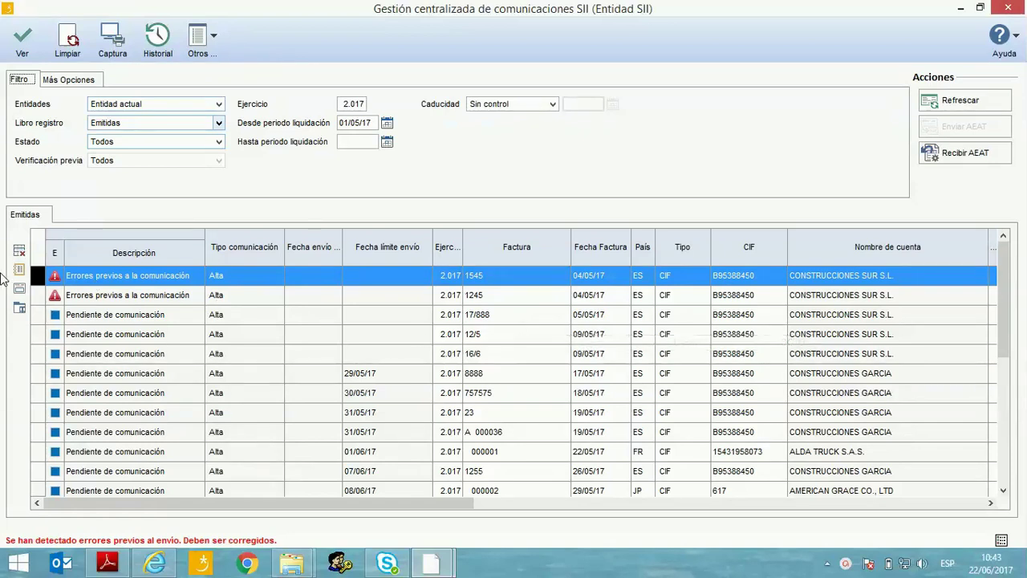
Check the VAT extract of the first issued invoice with prior errors again and close it.
left_click(21, 290)
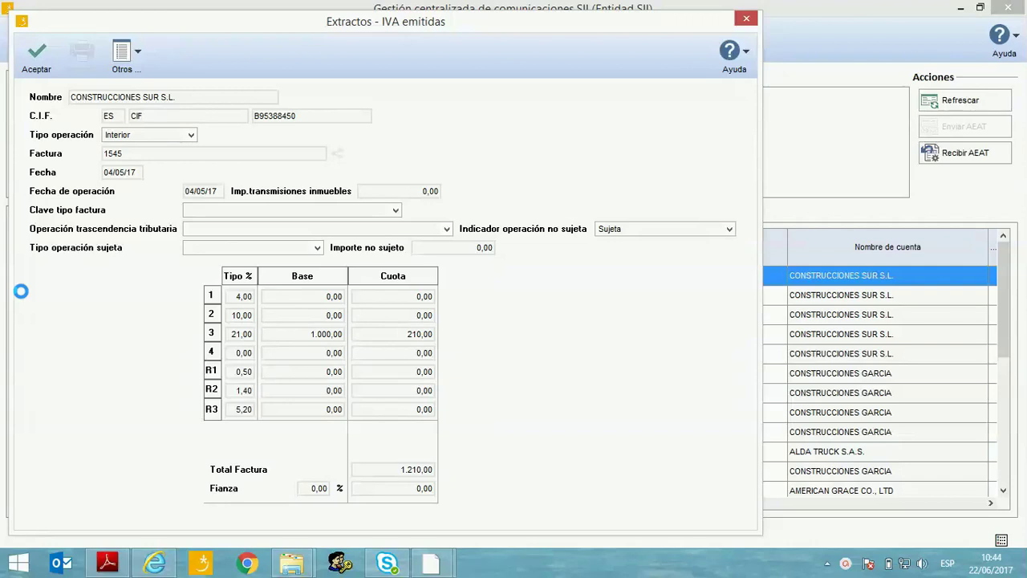
left_click(747, 24)
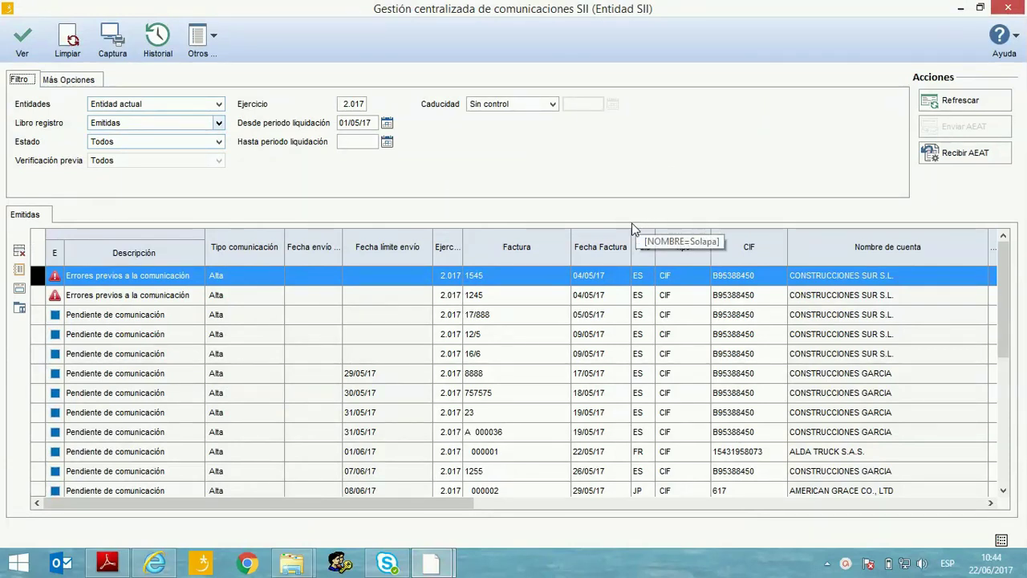
In the VAT data of that invoice's accounting entry, set Operación trascendencia tributaria to 01 Operación de régimen general and Tipo operación sujeta to S1 No Exenta.
left_click(20, 271)
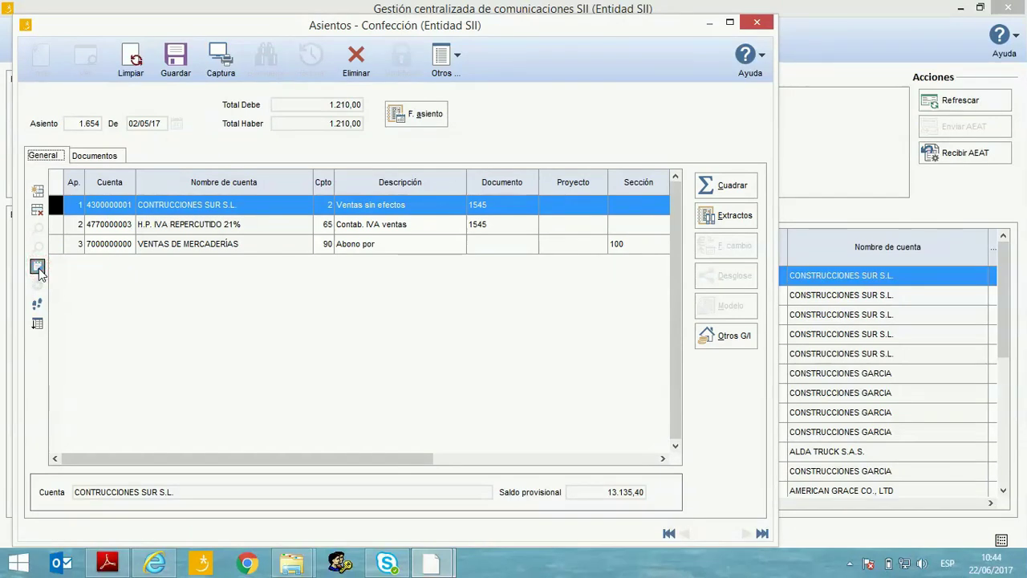
left_click(38, 268)
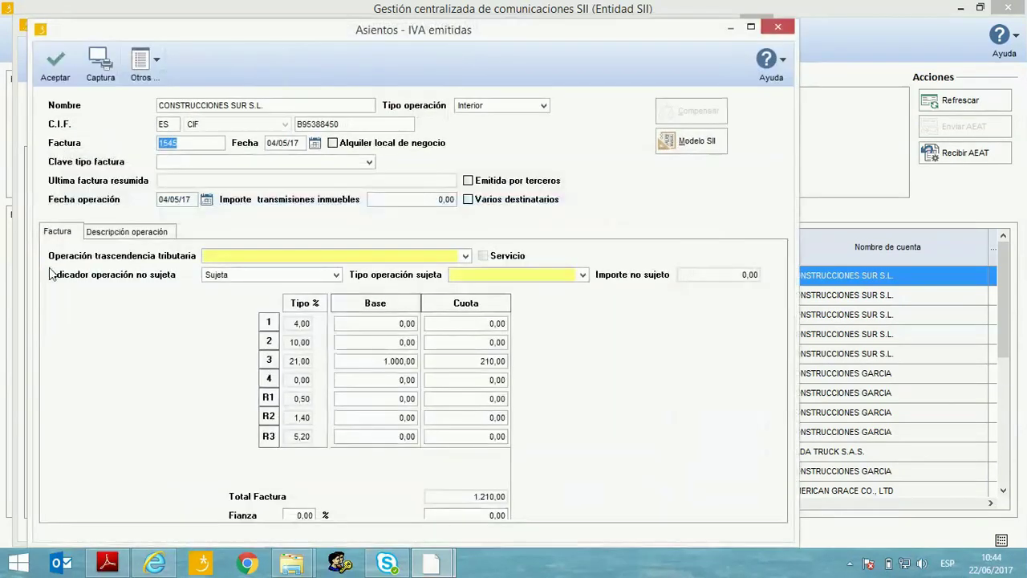
left_click(374, 255)
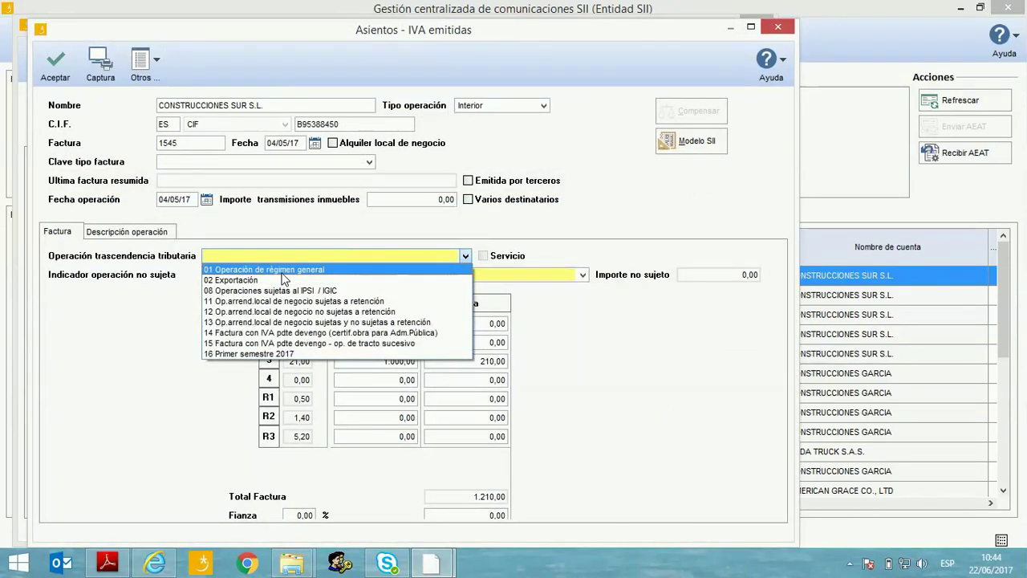
left_click(283, 270)
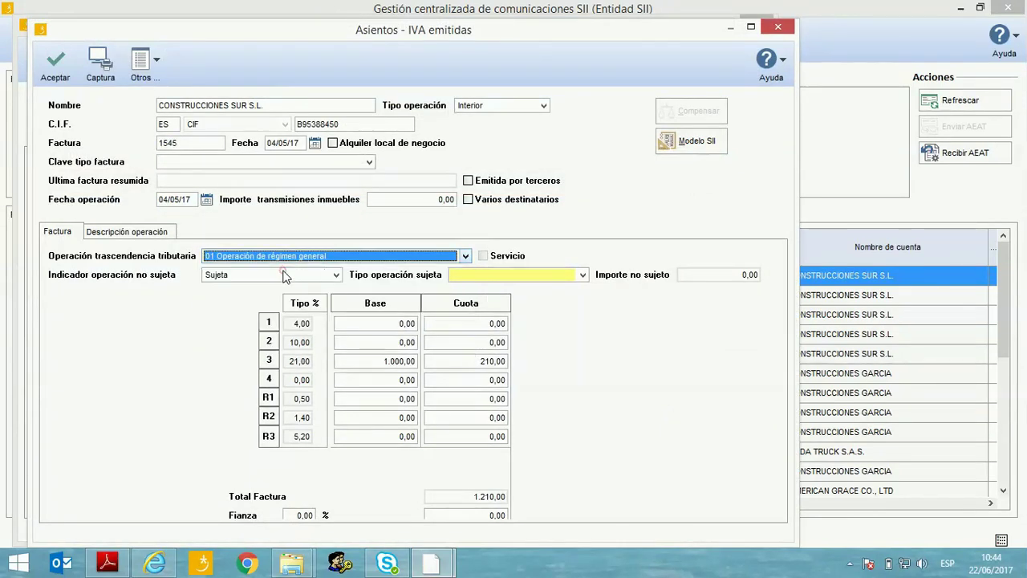
left_click(482, 276)
left_click(485, 353)
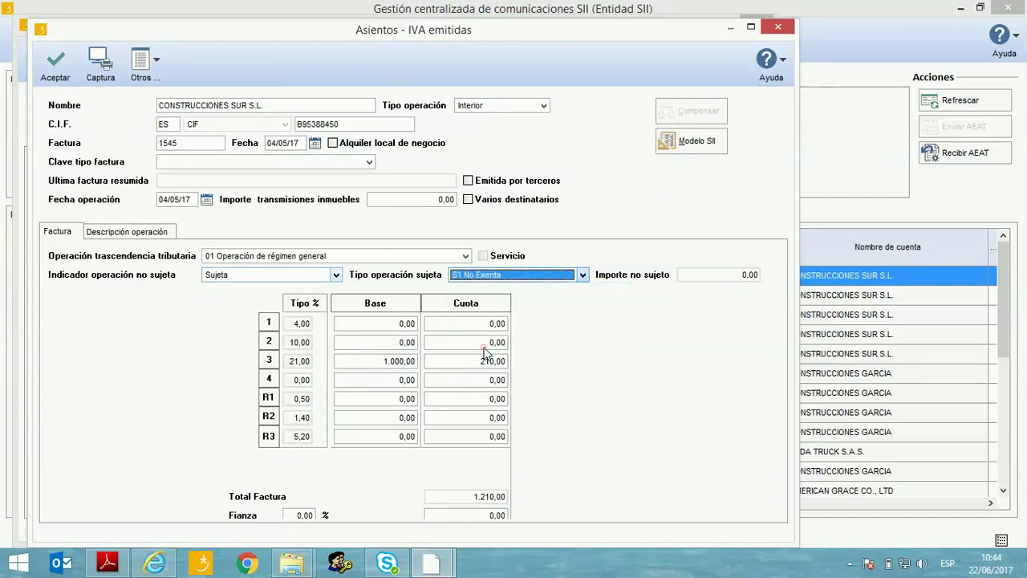
Enter "ejemplo" as the operation description, accept the VAT data, and save and close the accounting entry.
left_click(130, 235)
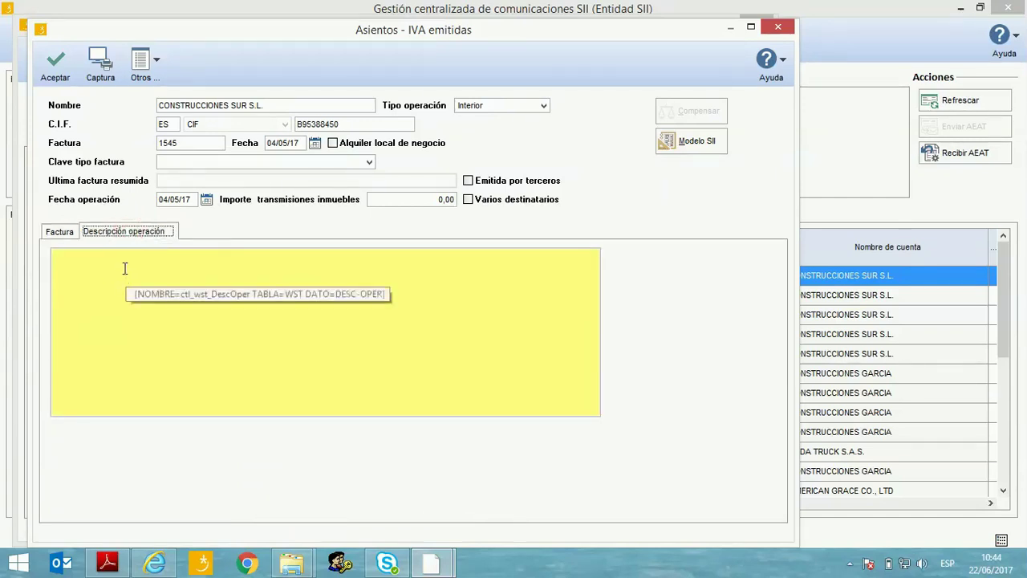
left_click(126, 267)
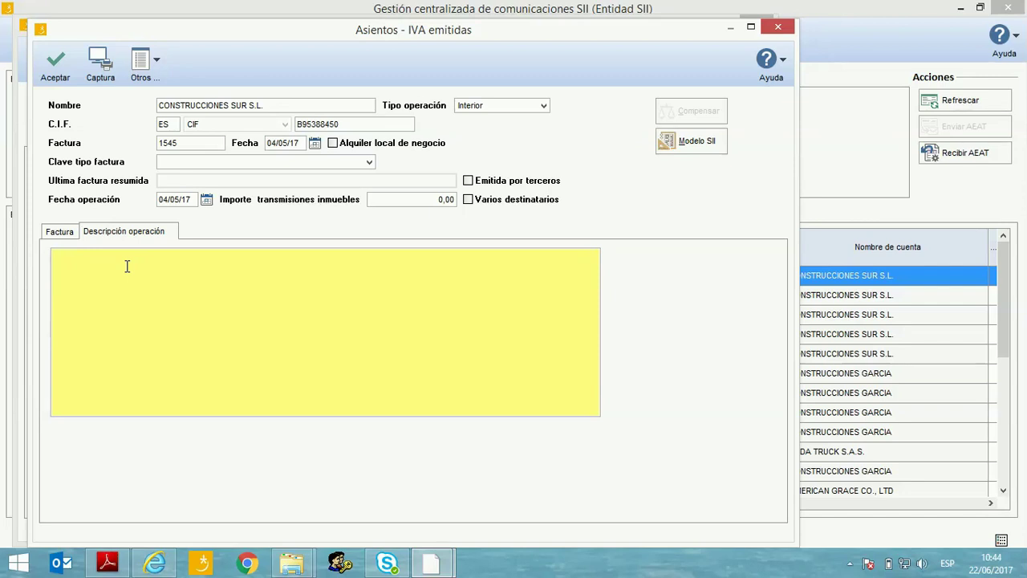
type("d")
key("BackSpace")
type("ejemplo")
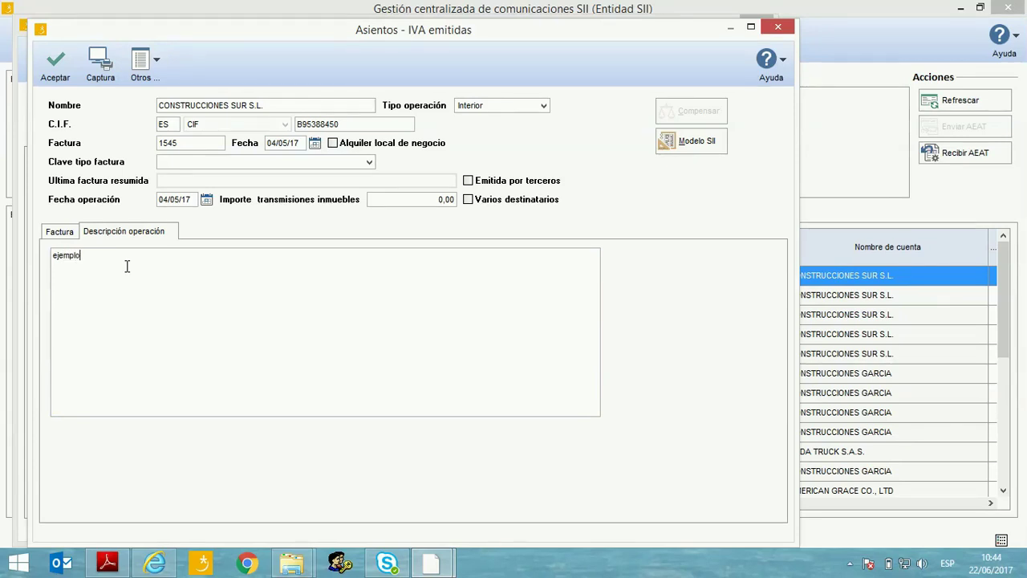
left_click(55, 65)
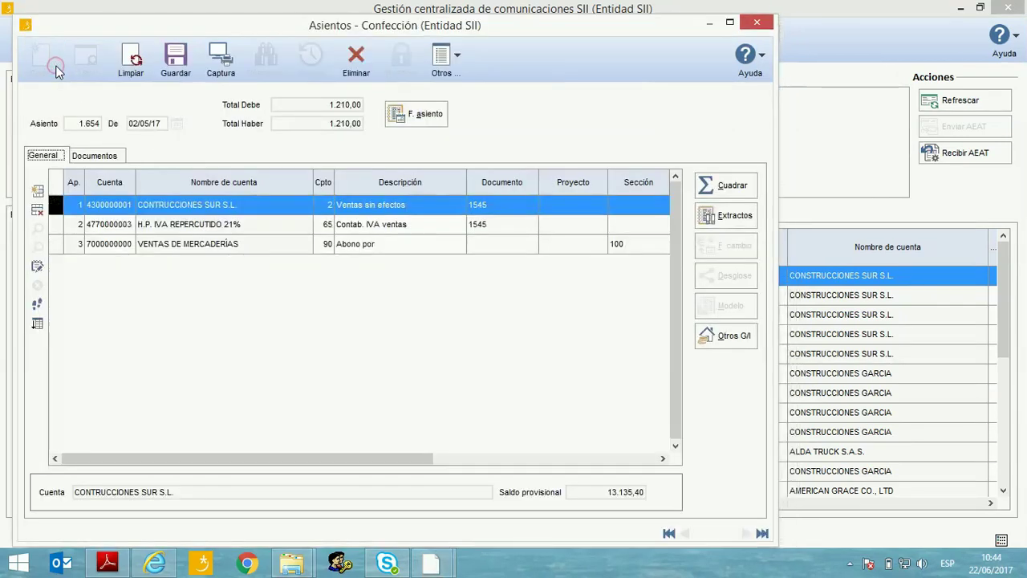
left_click(171, 63)
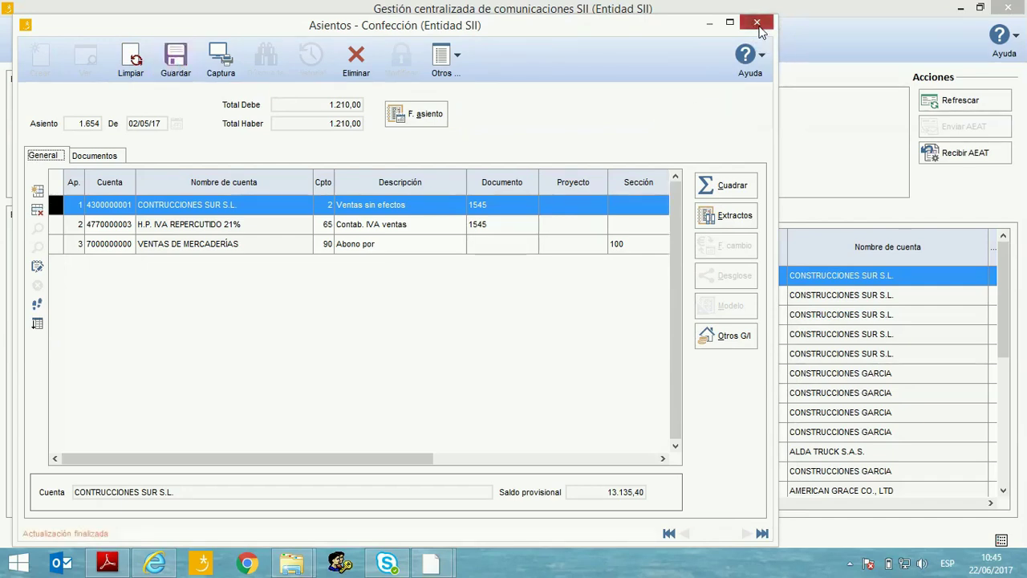
left_click(757, 23)
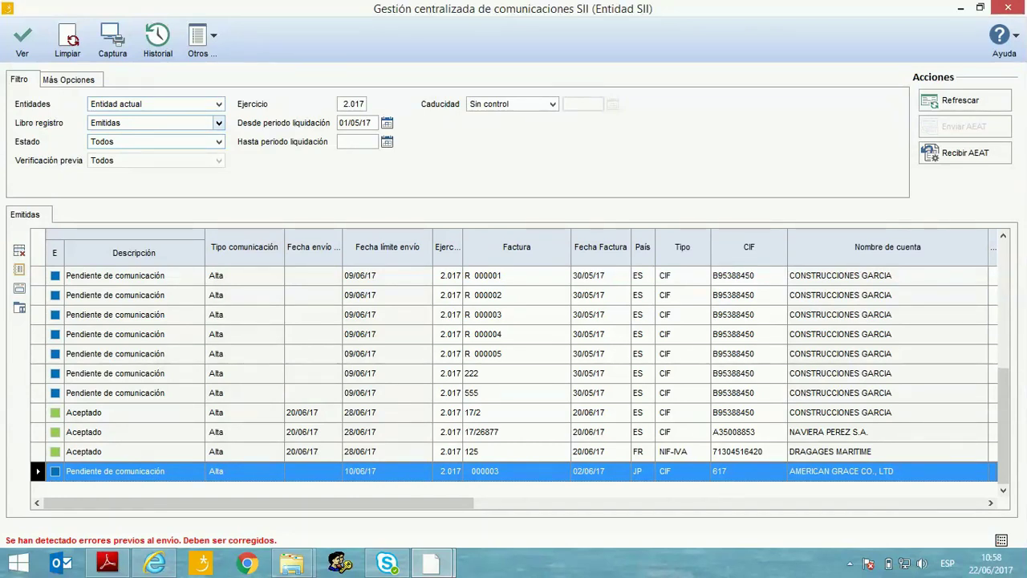
Select the accepted DRAGAGES MARITIME invoice and open its associated information.
left_click(49, 454)
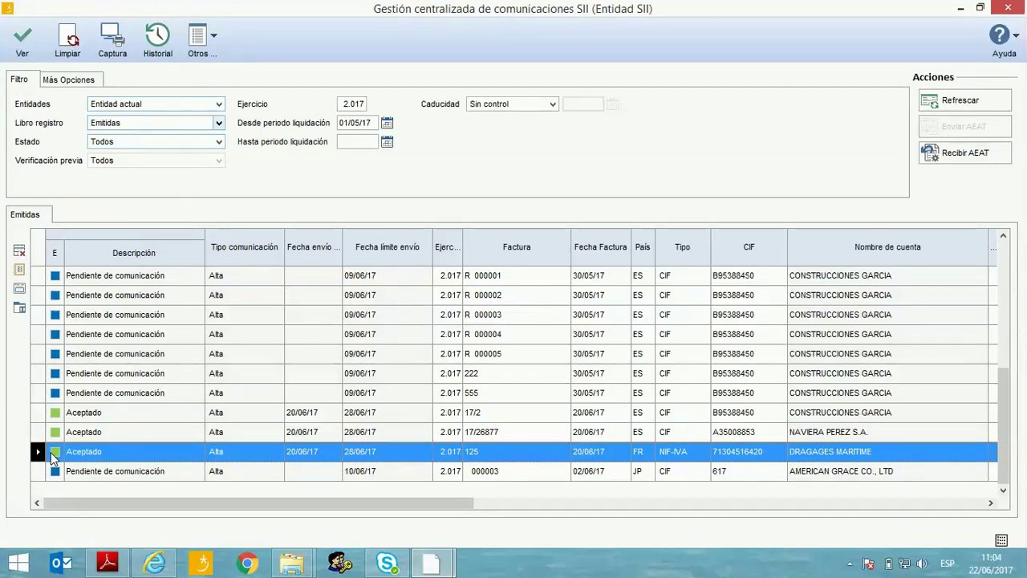
left_click(19, 309)
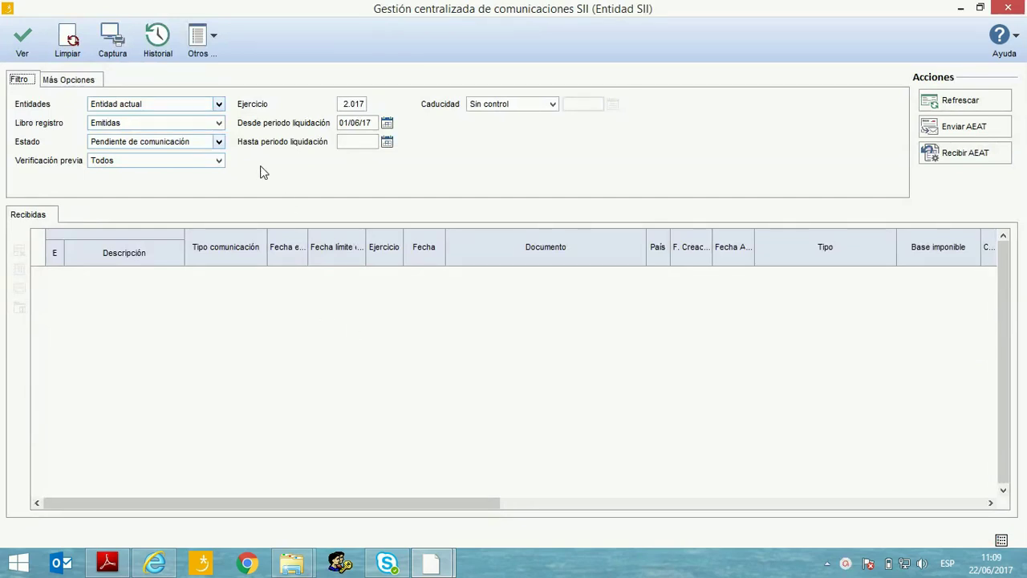
List the received invoices with Libro registro set to Recibidas, Estado to Todos and the settlement period start to 01/05/17.
left_click(219, 123)
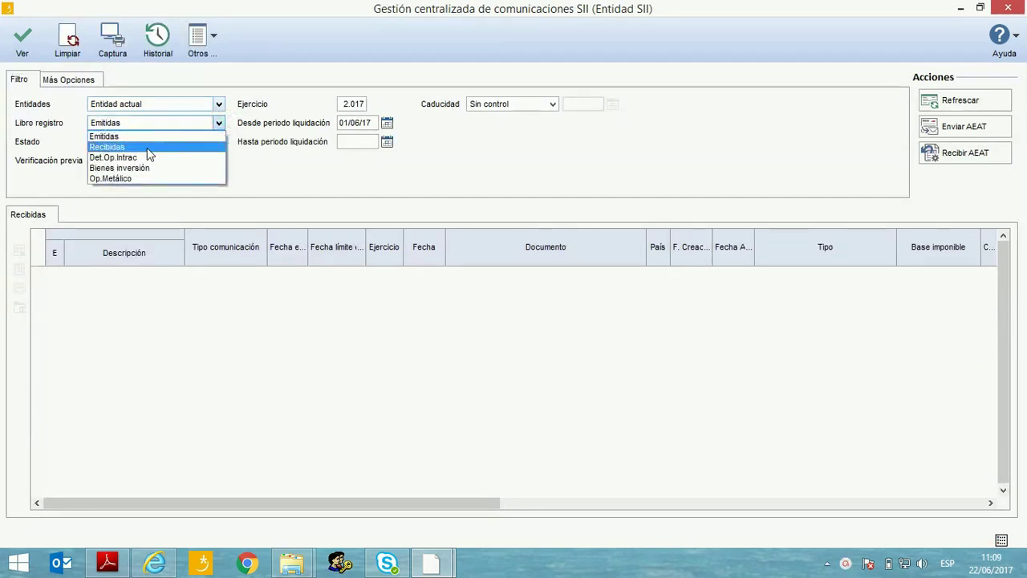
left_click(149, 148)
left_click(218, 142)
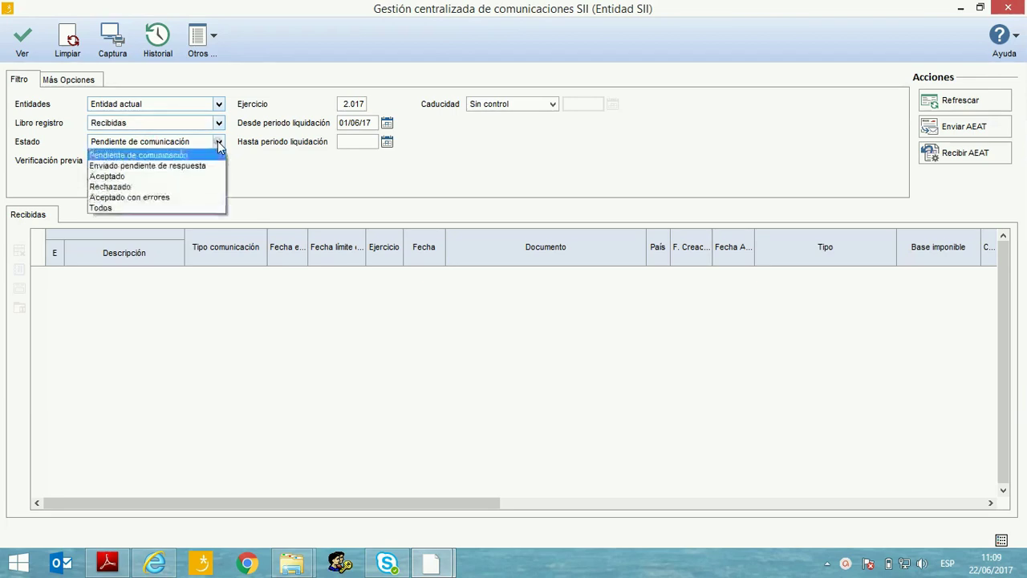
left_click(125, 206)
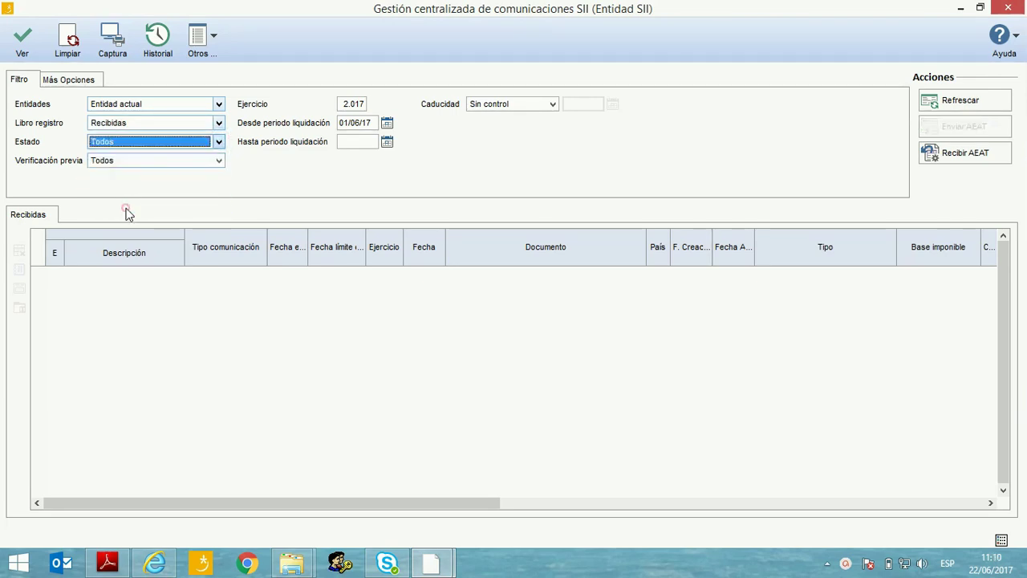
left_click(347, 125)
type("01/05/1")
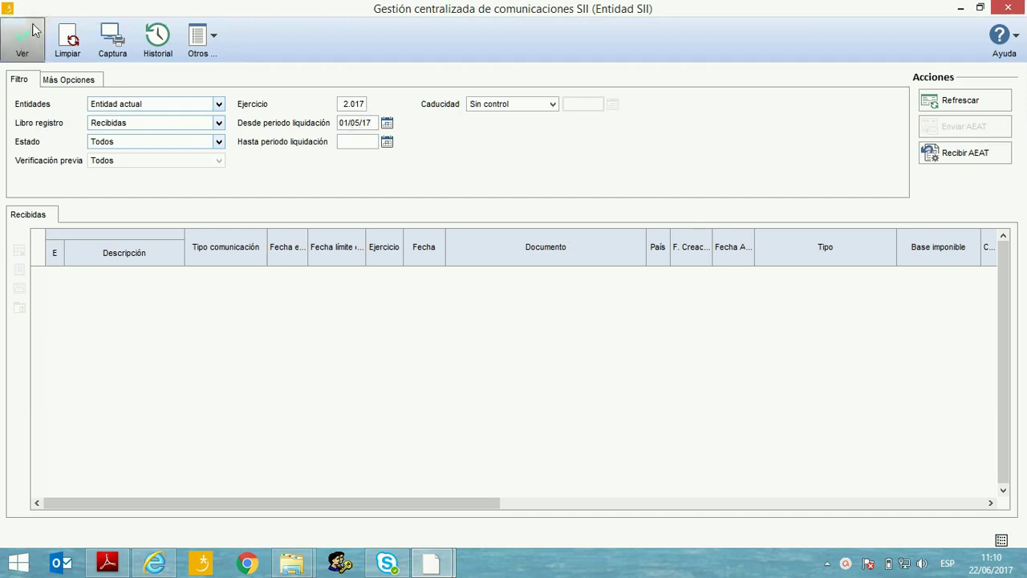
left_click(29, 53)
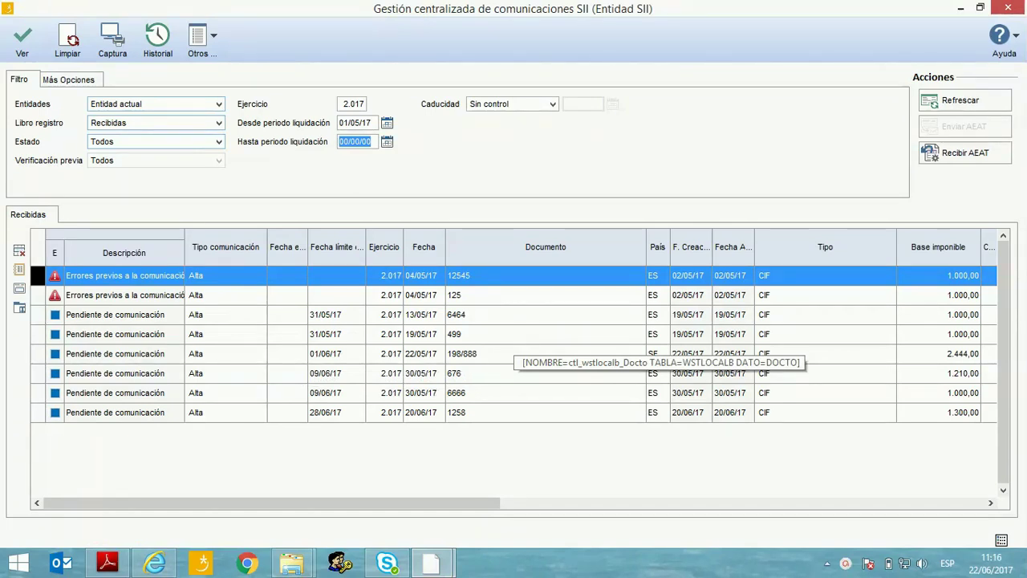
Open the Datos complementarios configuration of the communications screen and move its window clear of the filter labels.
left_click(197, 40)
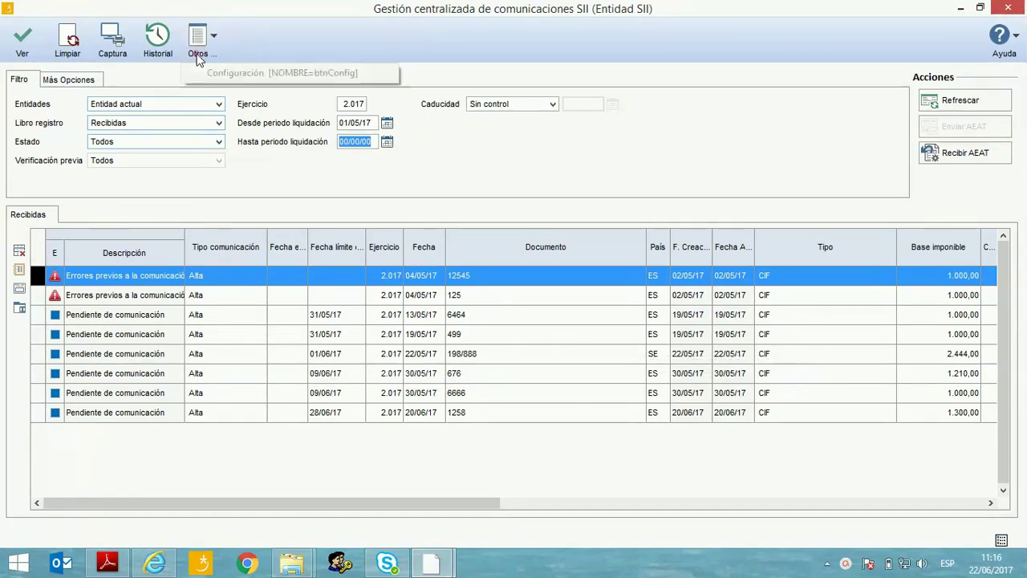
left_click(233, 73)
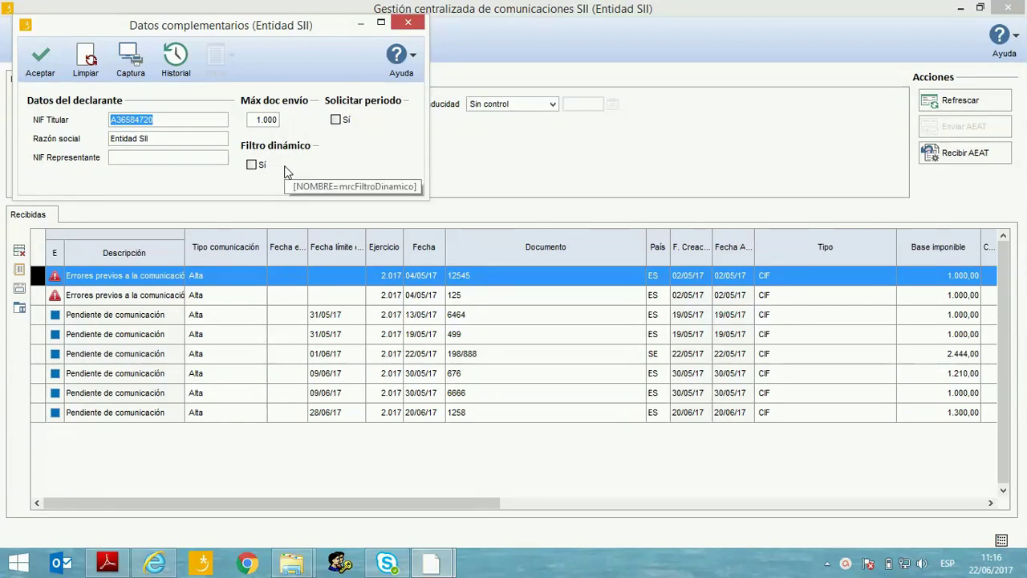
left_click_drag(277, 44, 424, 74)
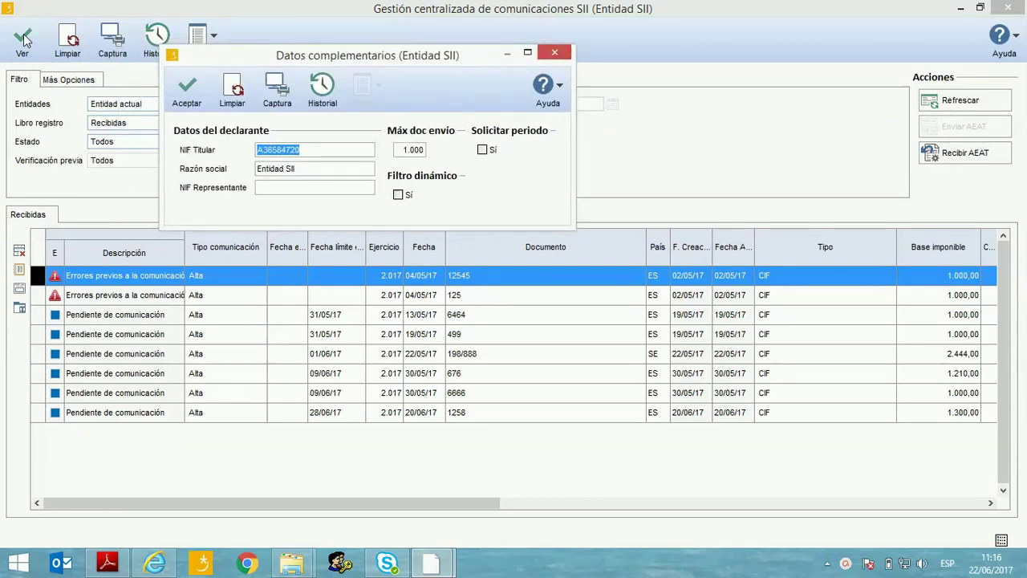